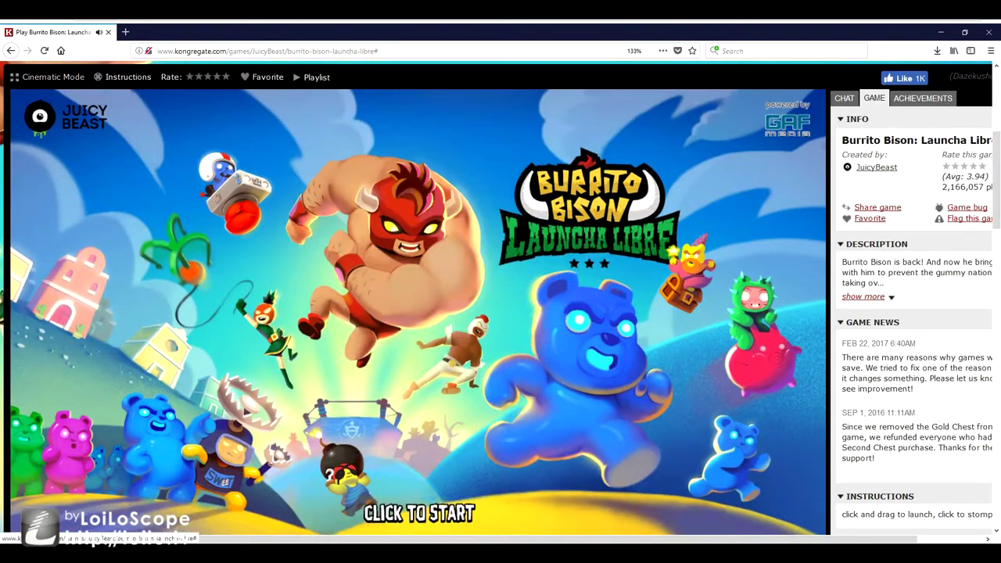
Switch the Kongregate game page to cinematic mode to enlarge Burrito Bison.
{"action": "left_click", "coordinate": [52, 77]}
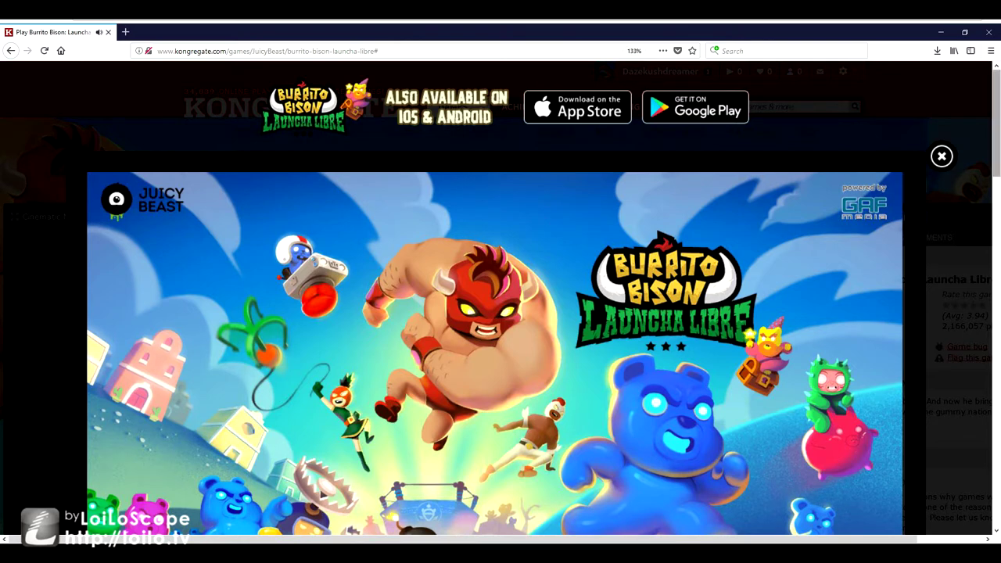
{"action": "scroll", "coordinate": [500, 313], "scroll_direction": "down", "scroll_amount": 1}
{"action": "scroll", "coordinate": [500, 313], "scroll_direction": "down", "scroll_amount": 1}
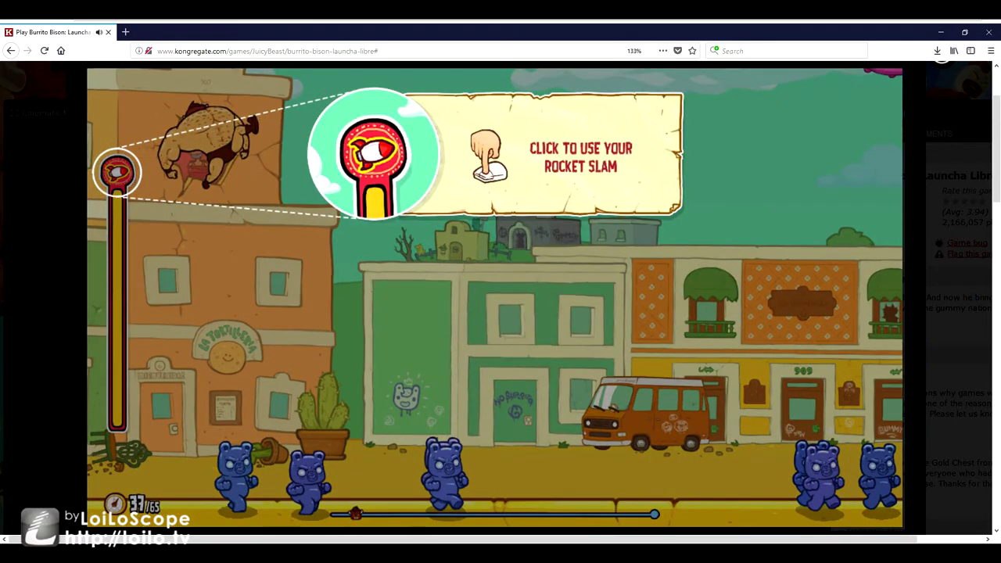
Fire the Rocket Slam to smash through the gummy bears, ending the run at 49 coins.
{"action": "left_click", "coordinate": [501, 297]}
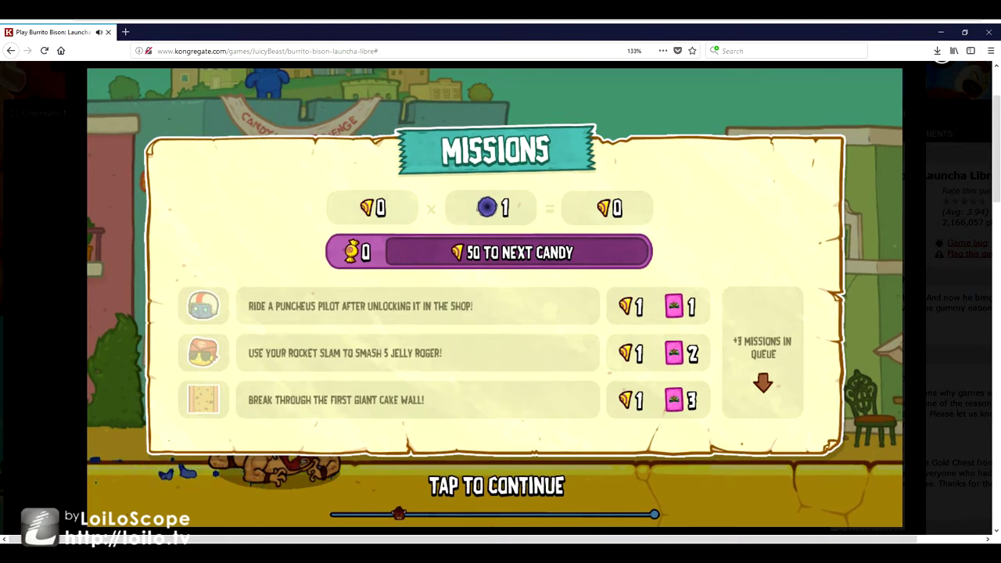
Dismiss each missions summary across further launches, reaching the 64-coin tally totalling 286.
{"action": "key", "text": "space"}
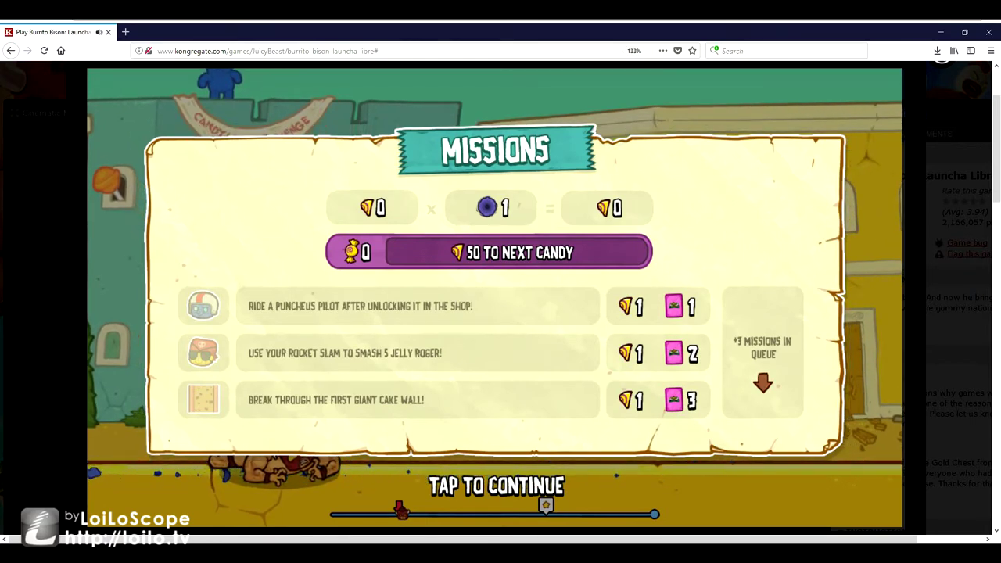
{"action": "key", "text": "space"}
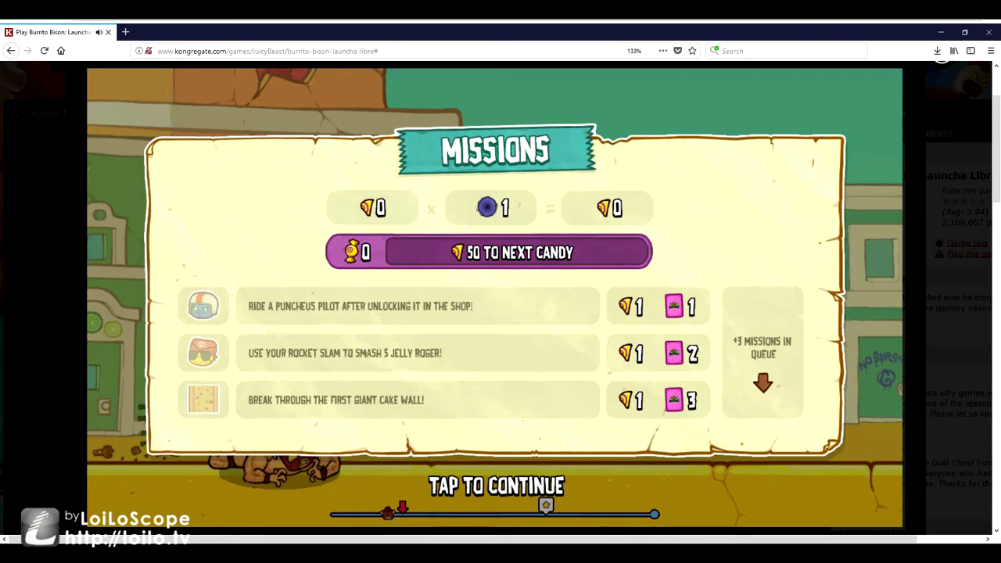
{"action": "key", "text": "space"}
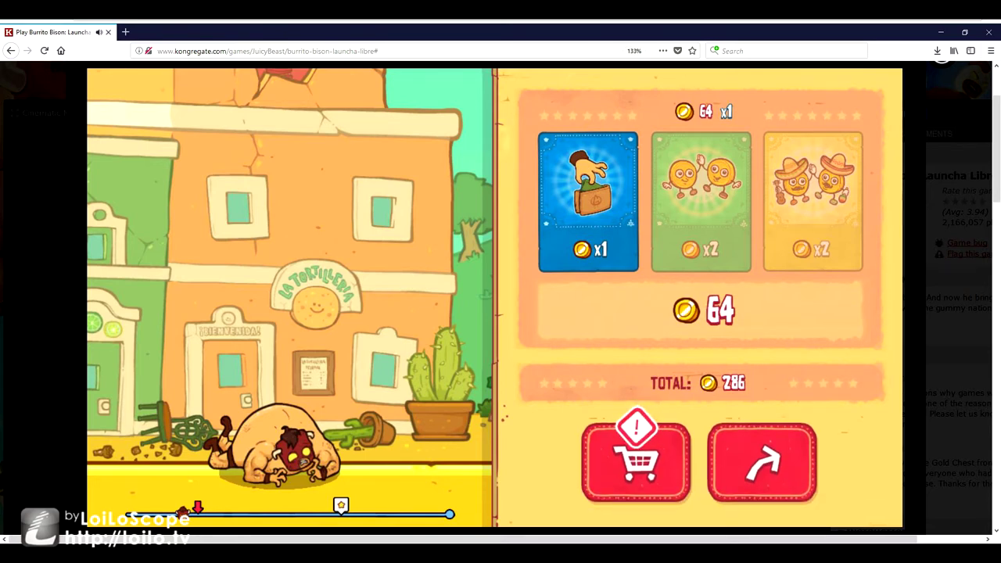
Continue past the results and Gran Campeon intro into the bout against Harry Bow-Tie.
{"action": "key", "text": "space"}
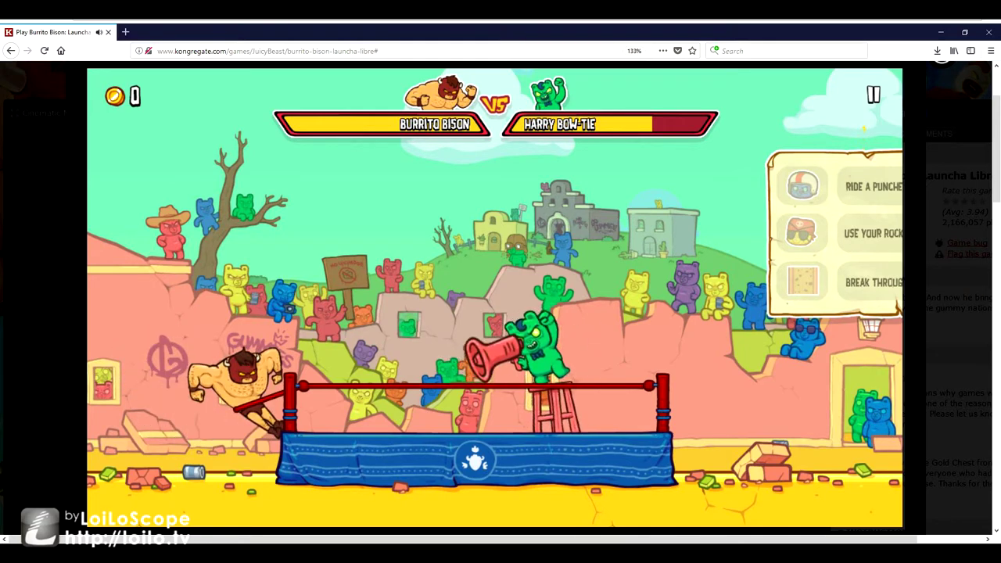
Launch the bison off the ropes and dismiss the missions summary to collect 100 coins.
{"action": "left_click", "coordinate": [863, 129]}
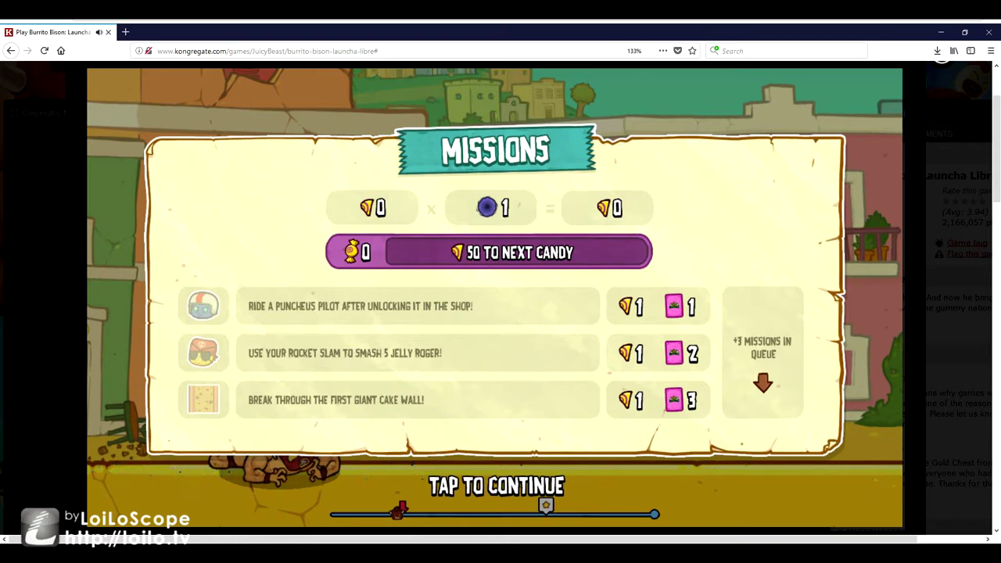
{"action": "left_click", "coordinate": [496, 485]}
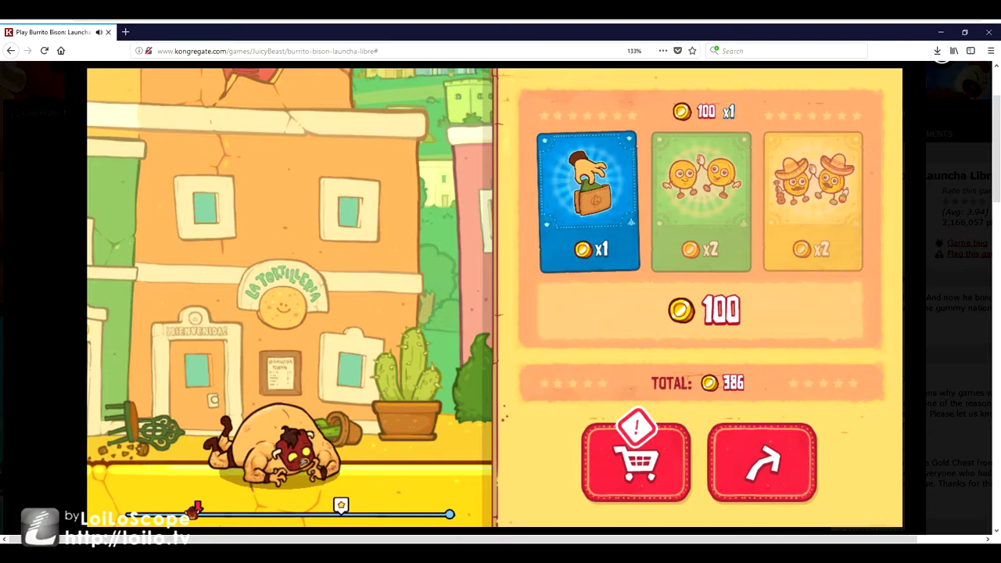
Continue from the coin rewards into a new run that collects 108 coins.
{"action": "left_click", "coordinate": [762, 461]}
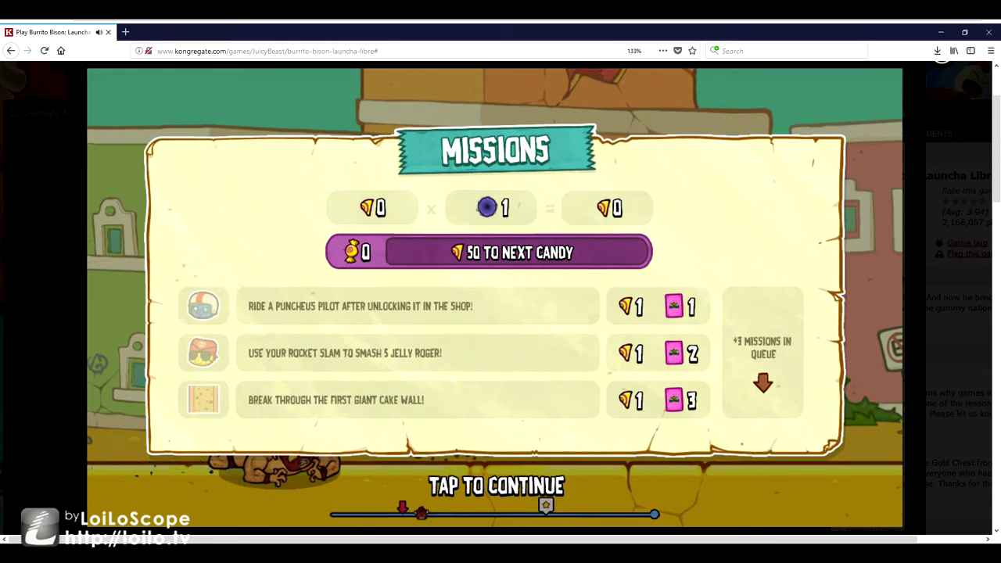
Dismiss the missions summary to reveal the 203 m New Record banner.
{"action": "key", "text": "space"}
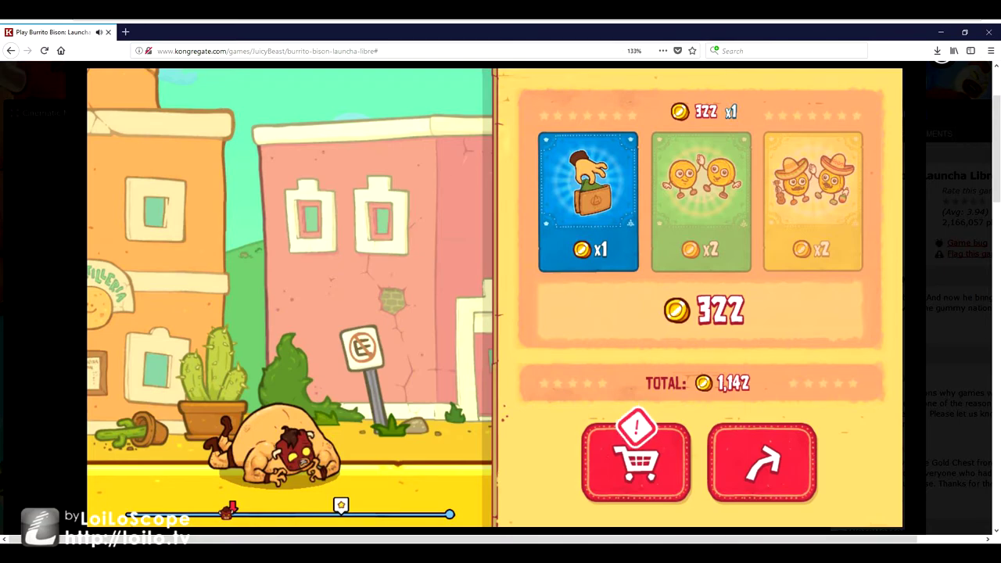
{"action": "scroll", "coordinate": [500, 297], "scroll_direction": "down", "scroll_amount": 1}
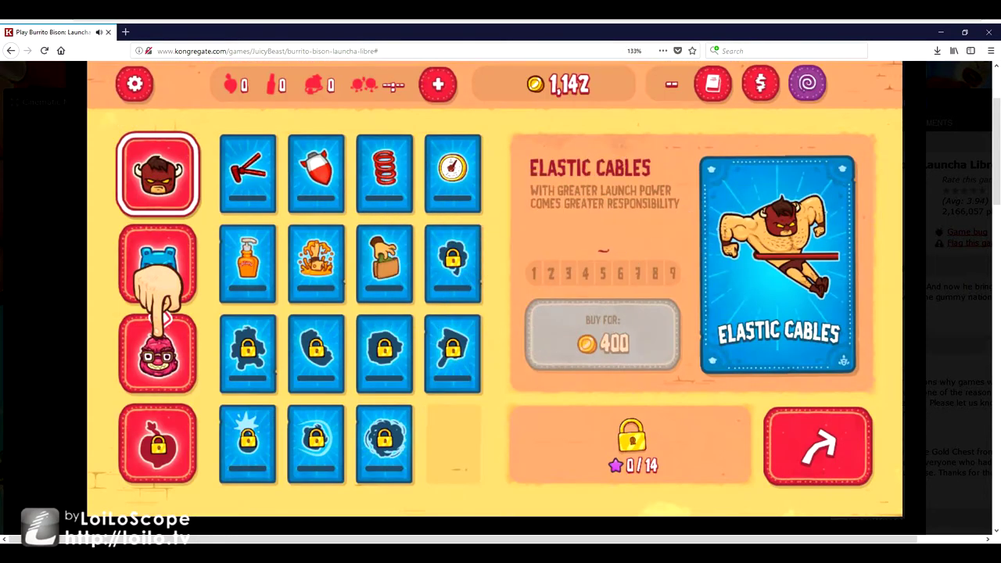
Buy level one of Bernerds from the pink character's upgrades for 100 coins.
{"action": "left_click", "coordinate": [163, 324]}
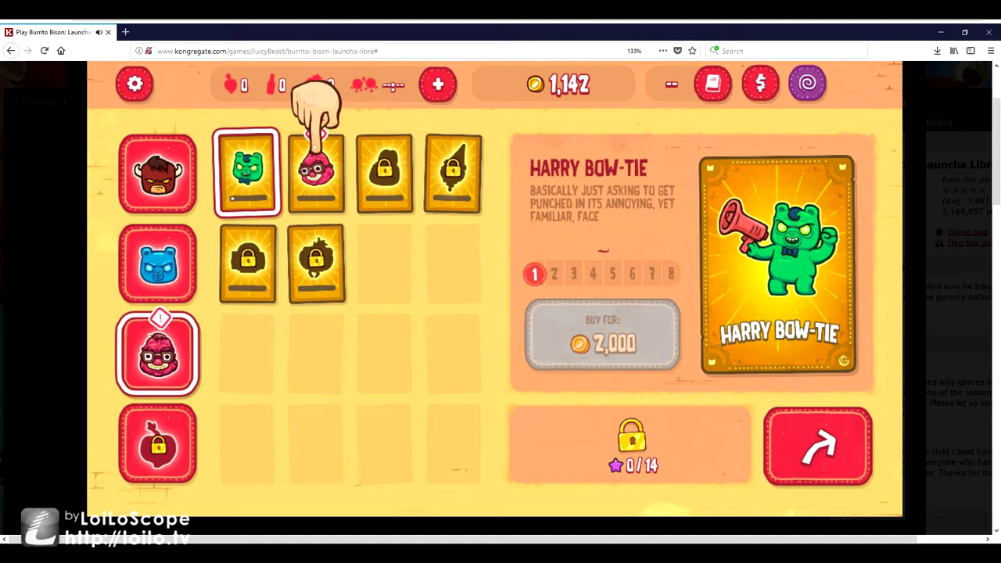
{"action": "left_click", "coordinate": [315, 170]}
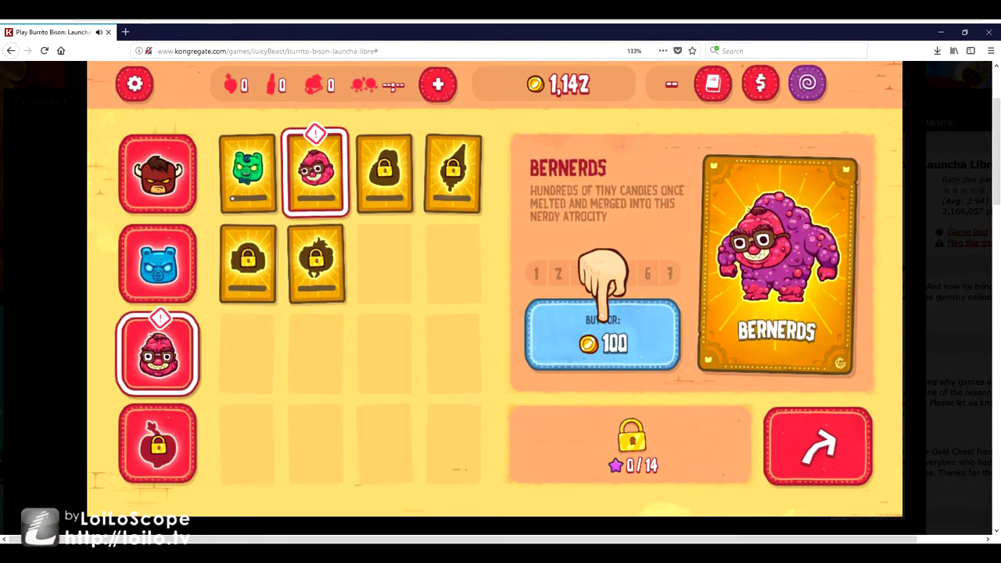
{"action": "left_click", "coordinate": [602, 334]}
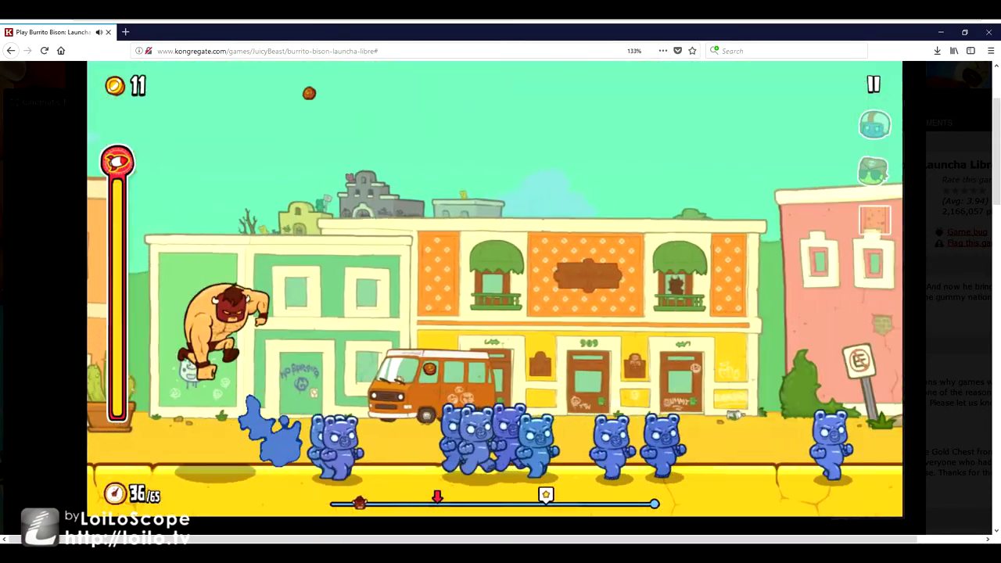
Pause and resume the run against Bernerds using the P key.
{"action": "key", "text": "p"}
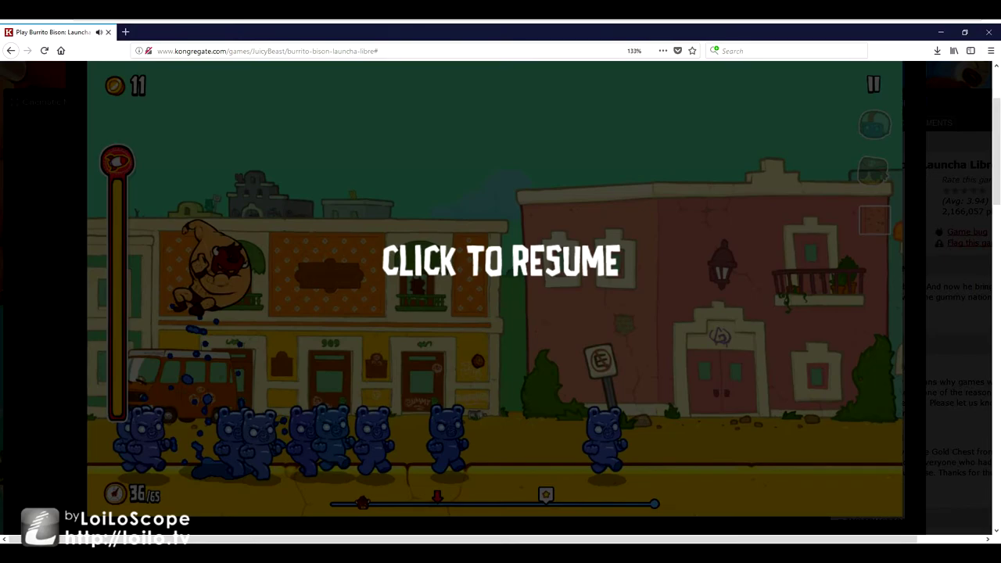
{"action": "key", "text": "p"}
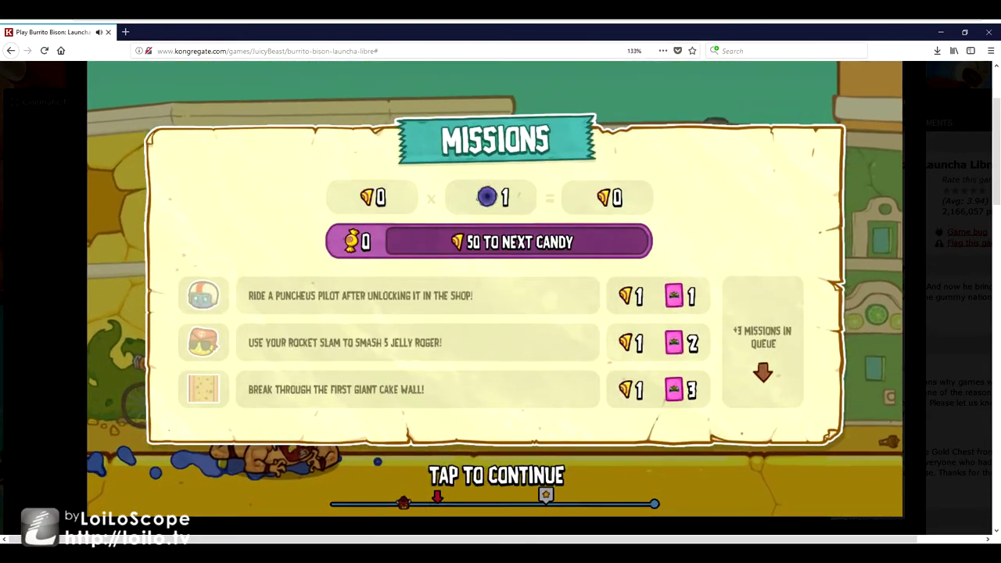
Close the missions summary to show 115 coins earned, totalling 1,157.
{"action": "key", "text": "space"}
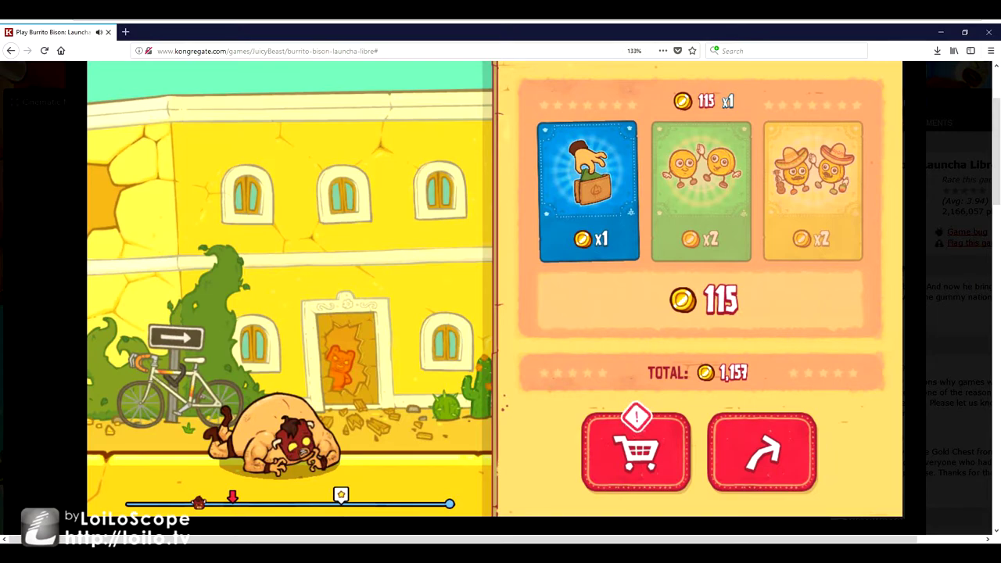
Continue past the results into a new gummy-bear run earning 81 coins.
{"action": "left_click", "coordinate": [761, 452]}
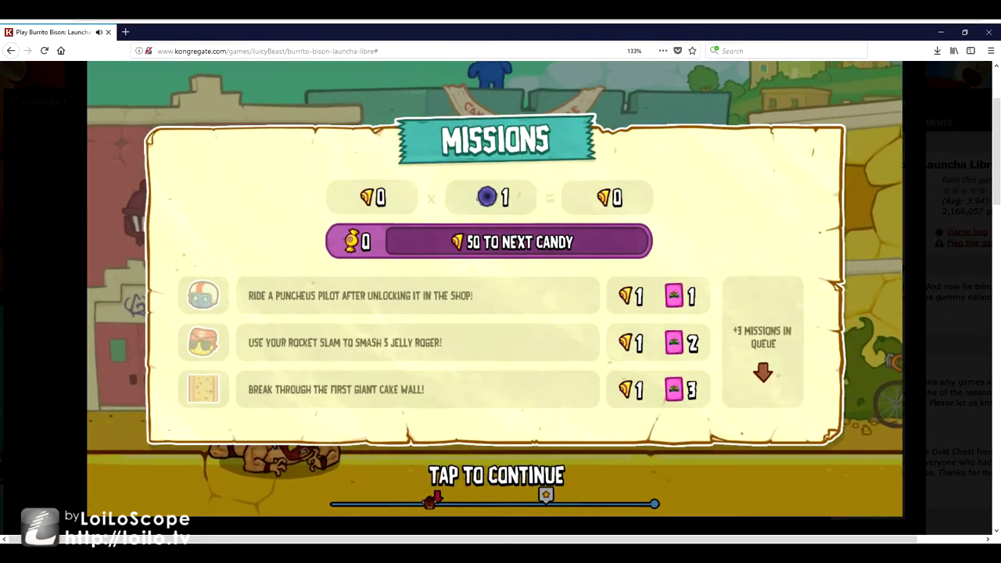
Dismiss the Missions summary and buy Rocket Slam level 1 for 200 coins.
{"action": "key", "text": "space"}
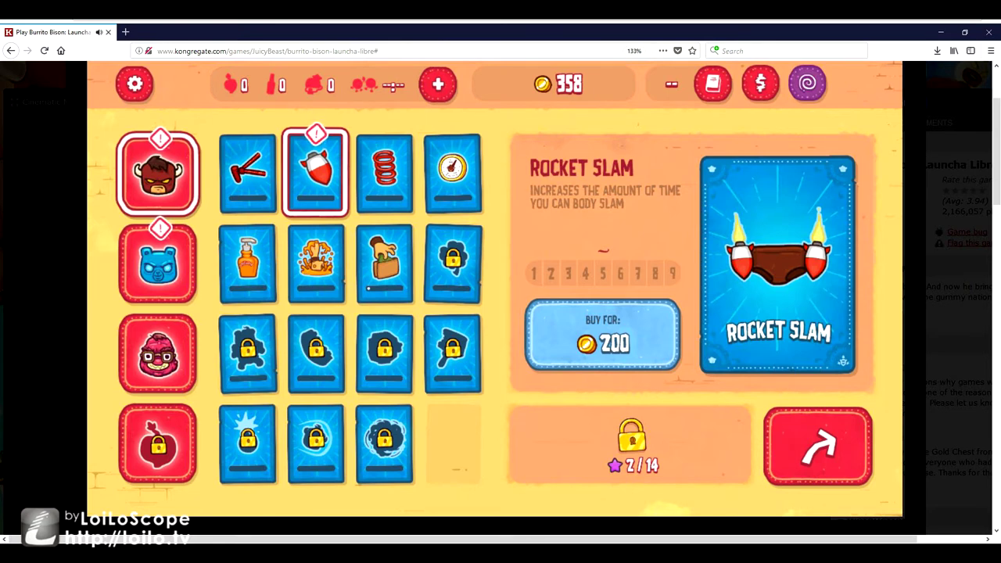
{"action": "left_click", "coordinate": [601, 335]}
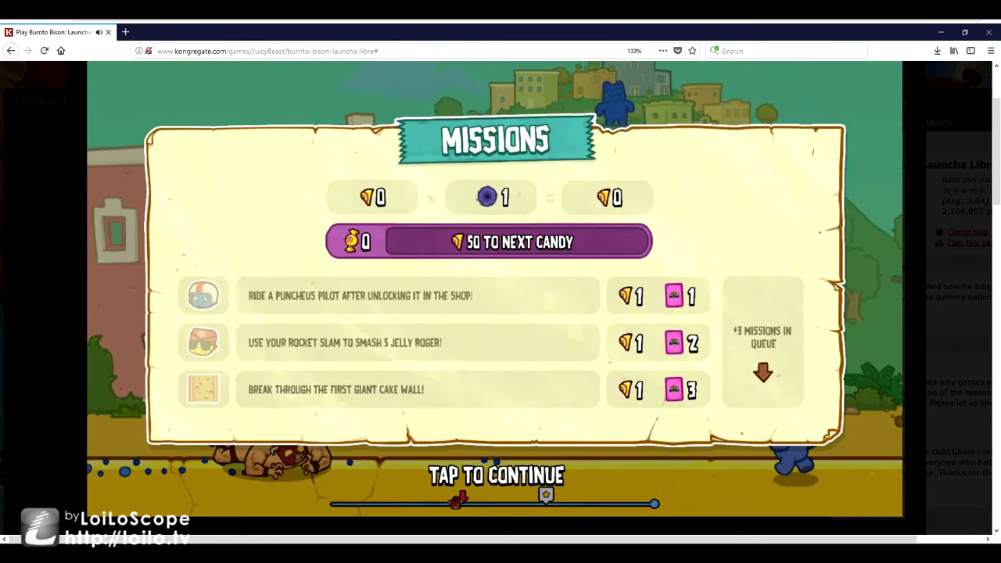
{"action": "left_click", "coordinate": [496, 473]}
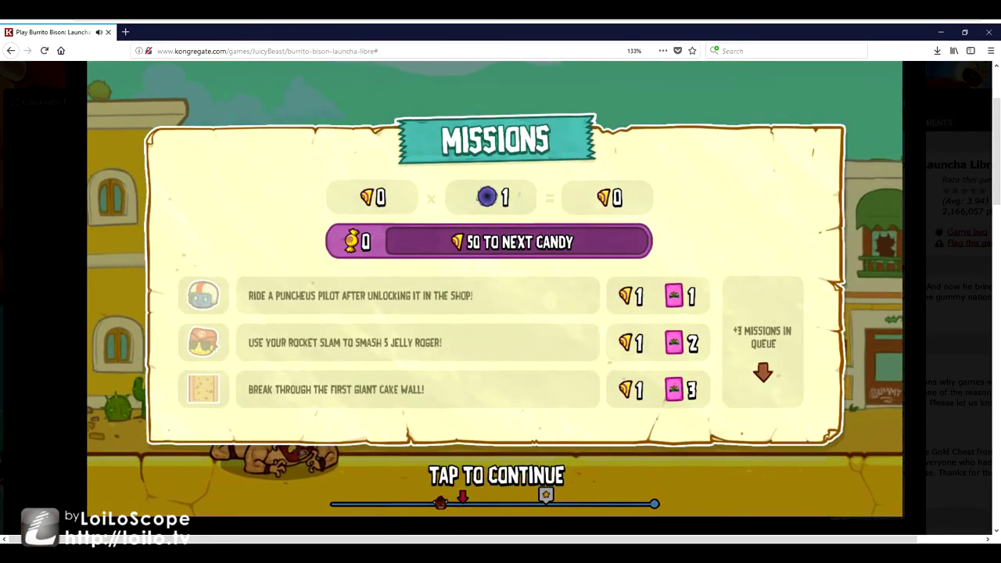
Skip the Missions summary and the 266-coin tally to reach the shop.
{"action": "key", "text": "space"}
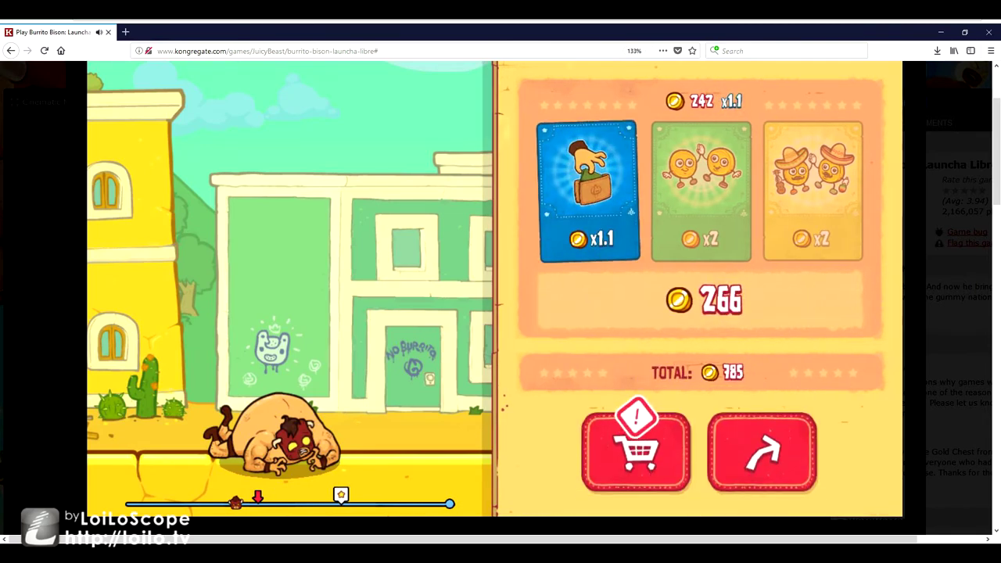
{"action": "key", "text": "space"}
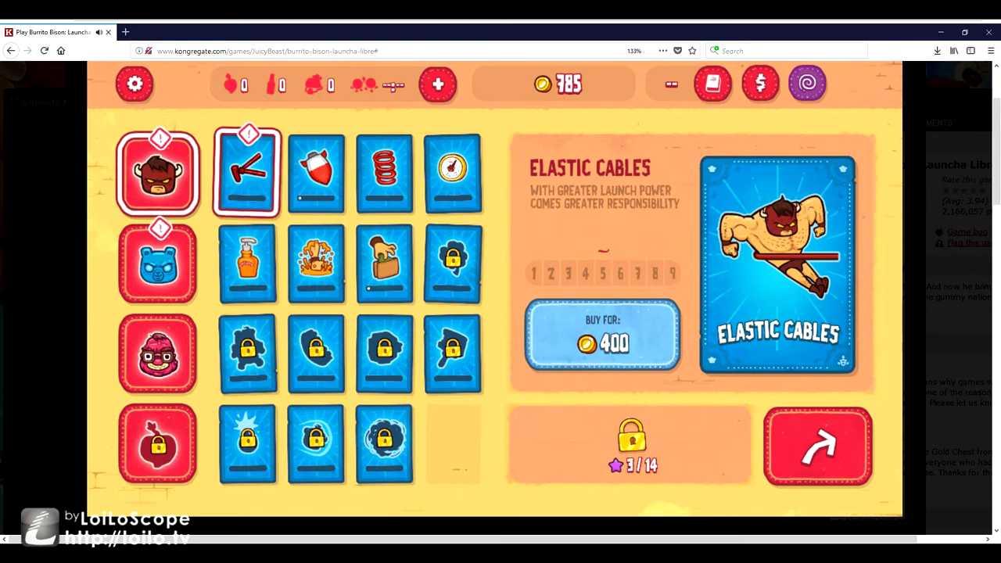
Buy Elastic Cables level 1 for 400 coins and launch a new run.
{"action": "left_click", "coordinate": [602, 334]}
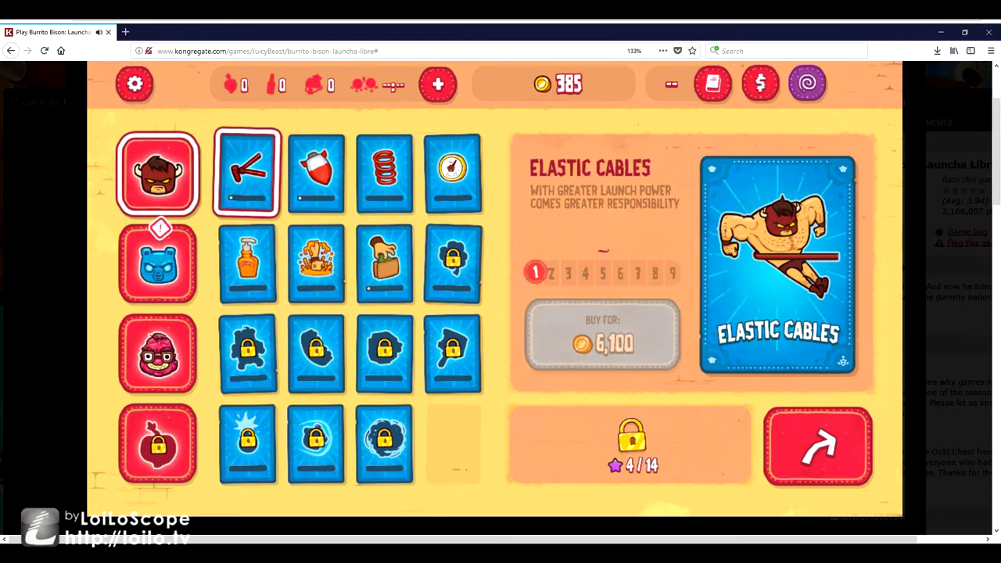
{"action": "left_click", "coordinate": [817, 446]}
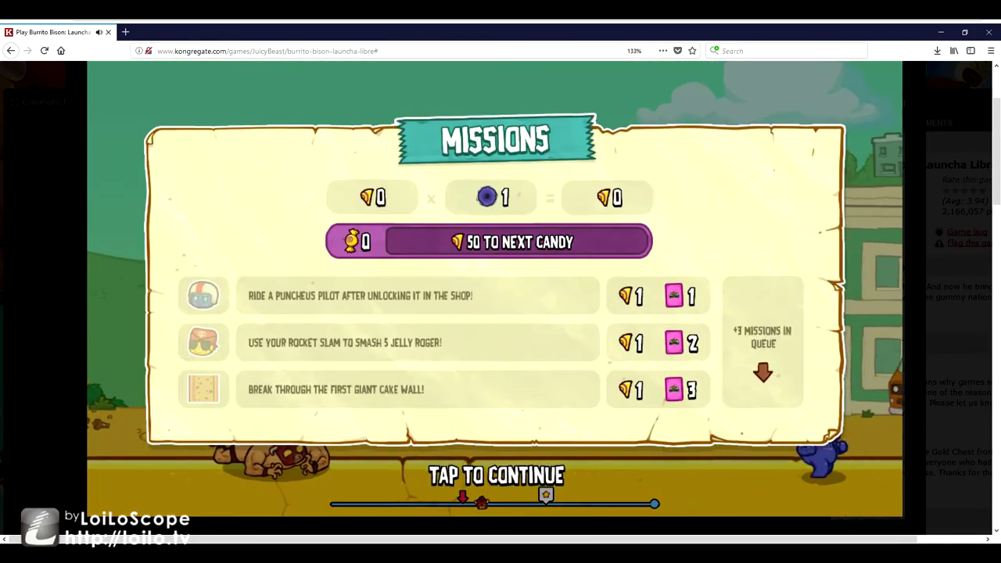
Dismiss the Missions panel to see the 345 m record and 147-coin tally.
{"action": "key", "text": "space"}
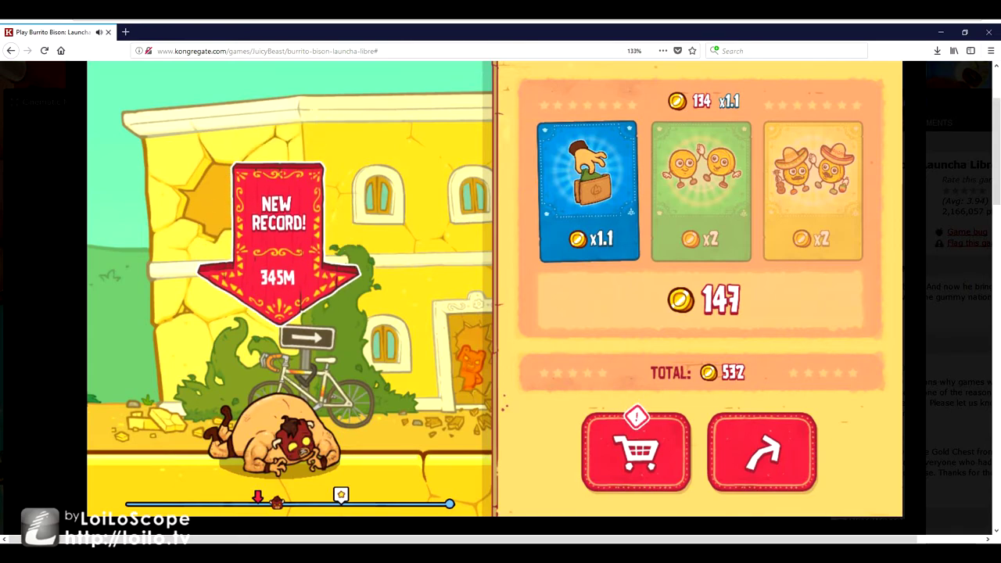
Launch the next run, which ends with 136 coins for a 668 total.
{"action": "left_click", "coordinate": [761, 452]}
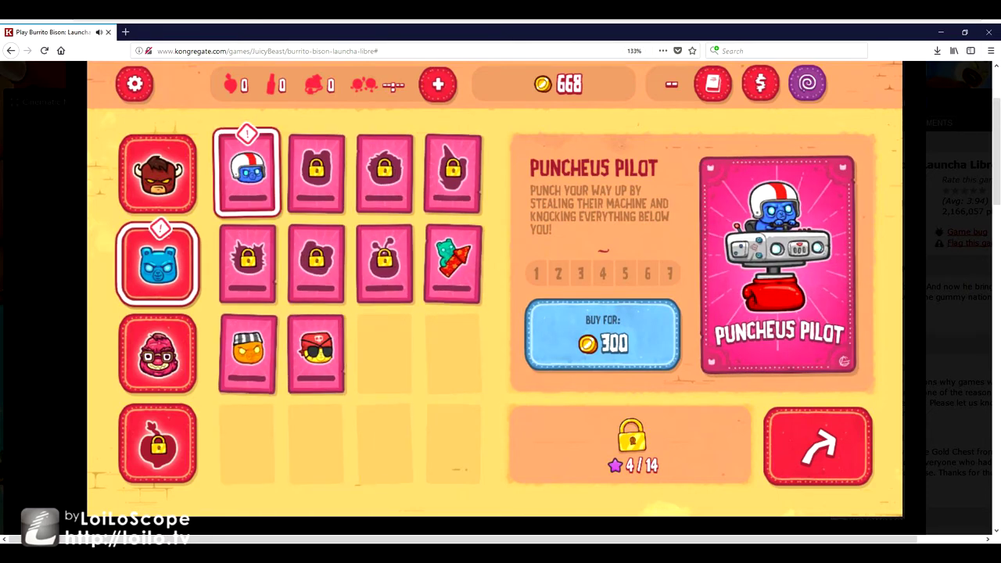
Buy the Puncheus Pilot gummy for 300 coins and view Teddy Flare's 3,000-coin card.
{"action": "left_click", "coordinate": [602, 335]}
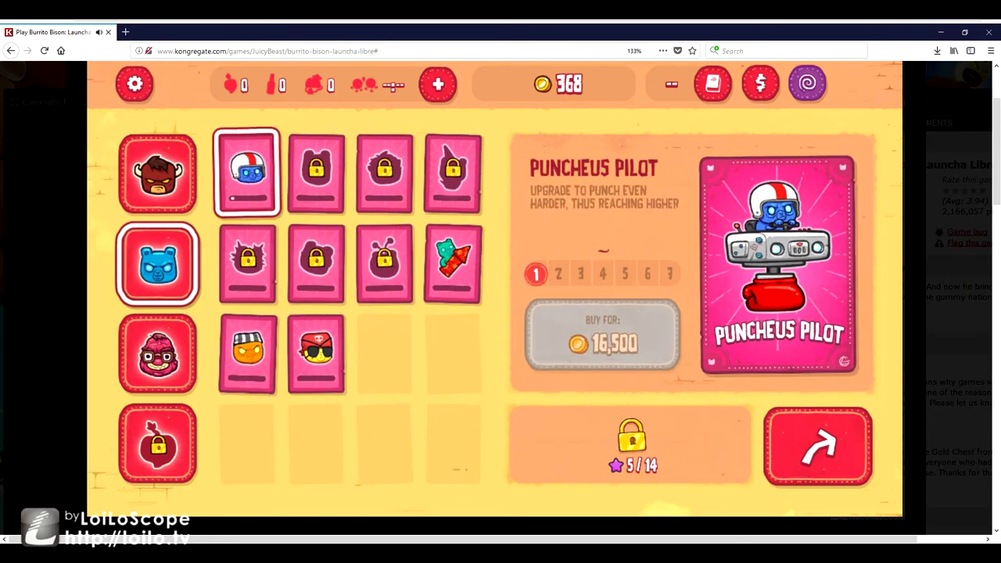
{"action": "left_click", "coordinate": [452, 263]}
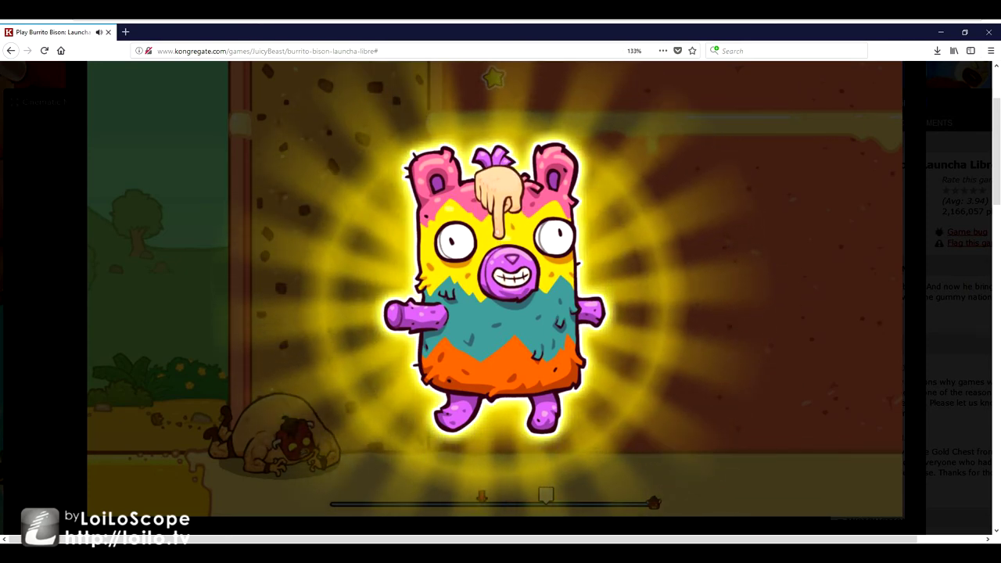
Hit the piñata twice so it bursts into four face-down cards.
{"action": "left_click", "coordinate": [496, 234]}
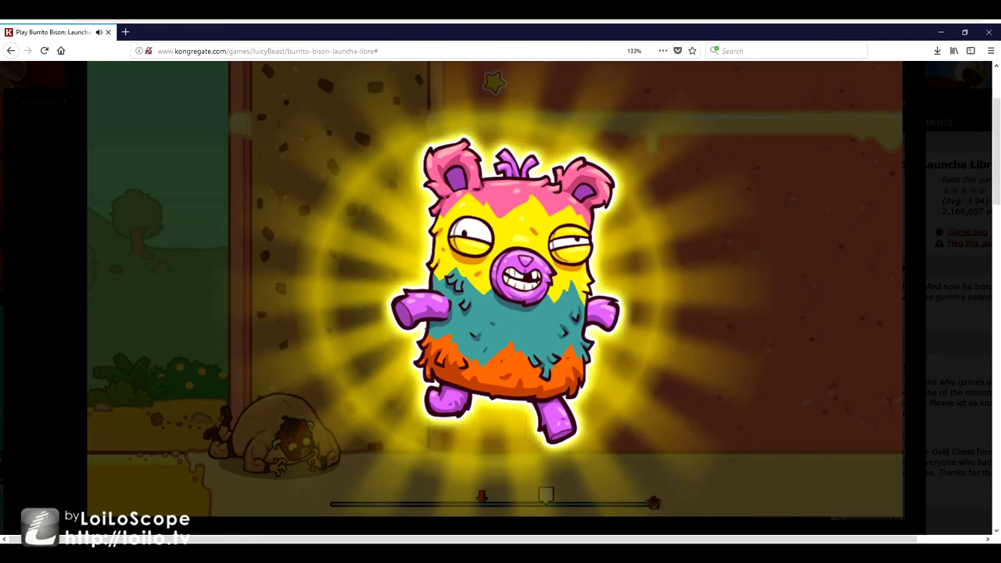
{"action": "left_click", "coordinate": [524, 297]}
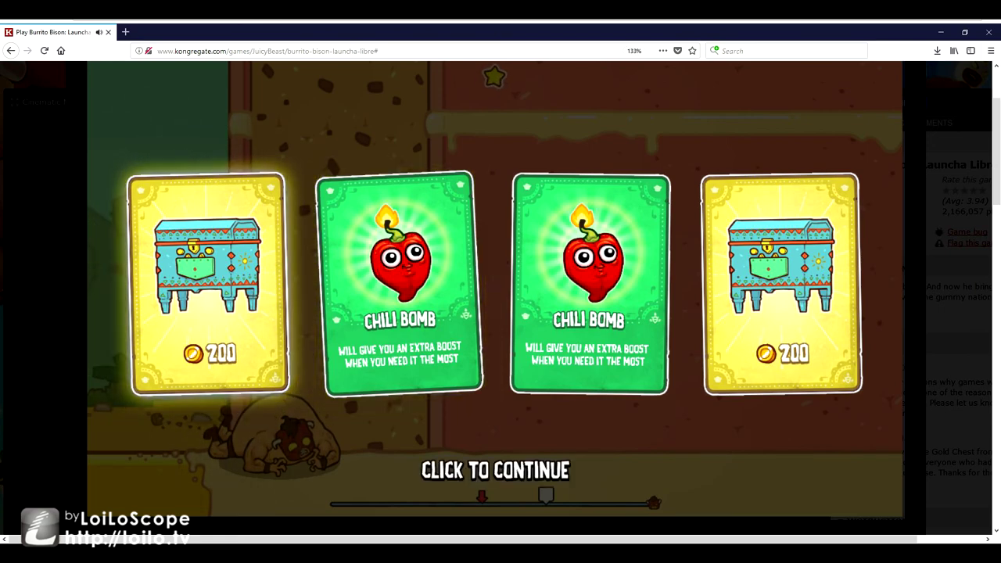
Accept the two Chili Bombs and two 200-coin chests, then close the Lt. Jel E. Boom banner.
{"action": "left_click", "coordinate": [351, 269]}
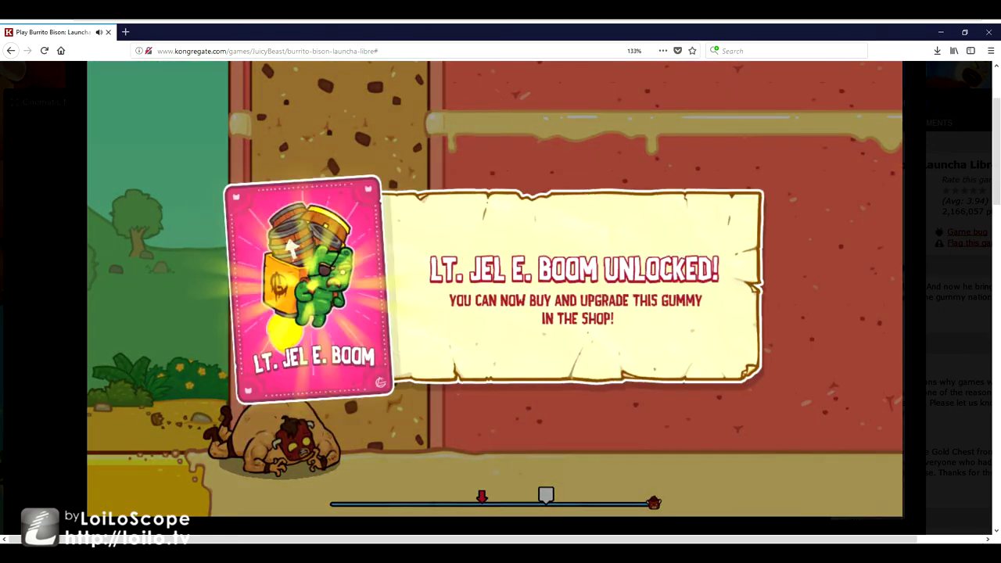
{"action": "left_click", "coordinate": [291, 247]}
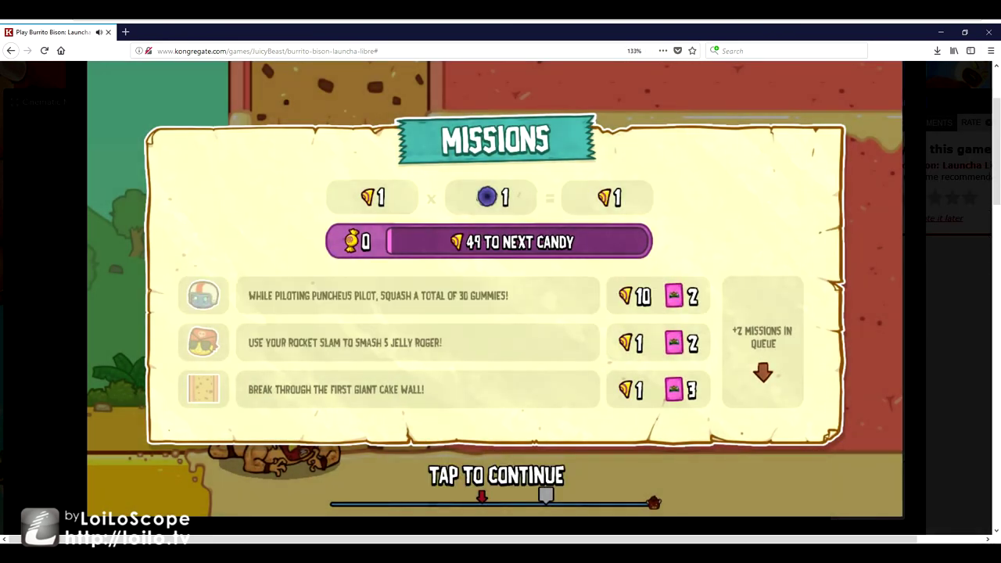
Dismiss the Missions panel to show the 768-coin total with multiplier bonuses.
{"action": "key", "text": "space"}
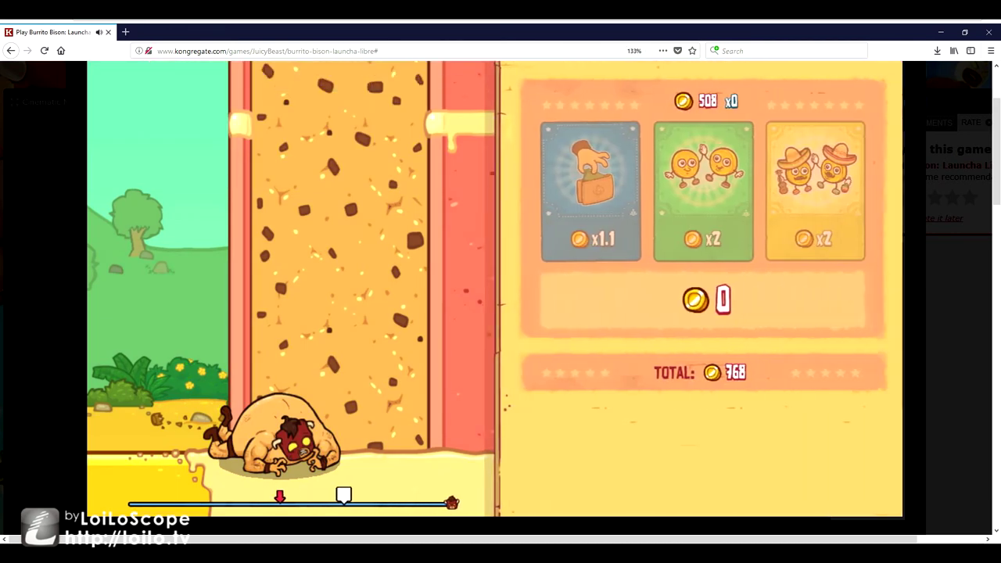